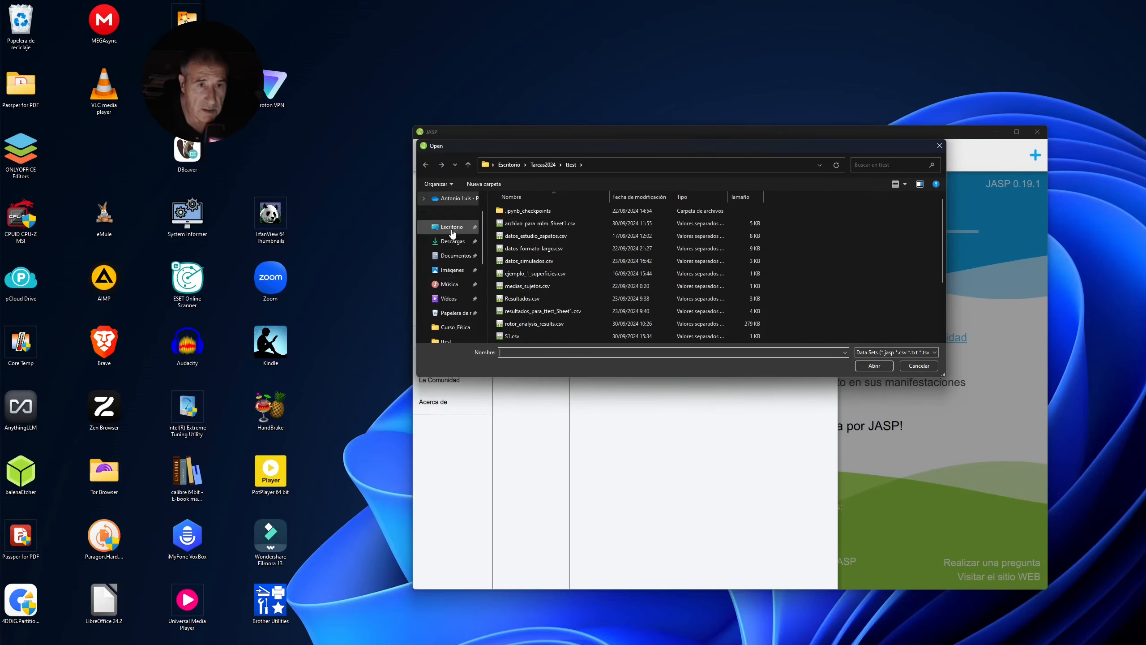
- Open the S1.csv data file from the ttest folder
drag(673, 152, 711, 167)
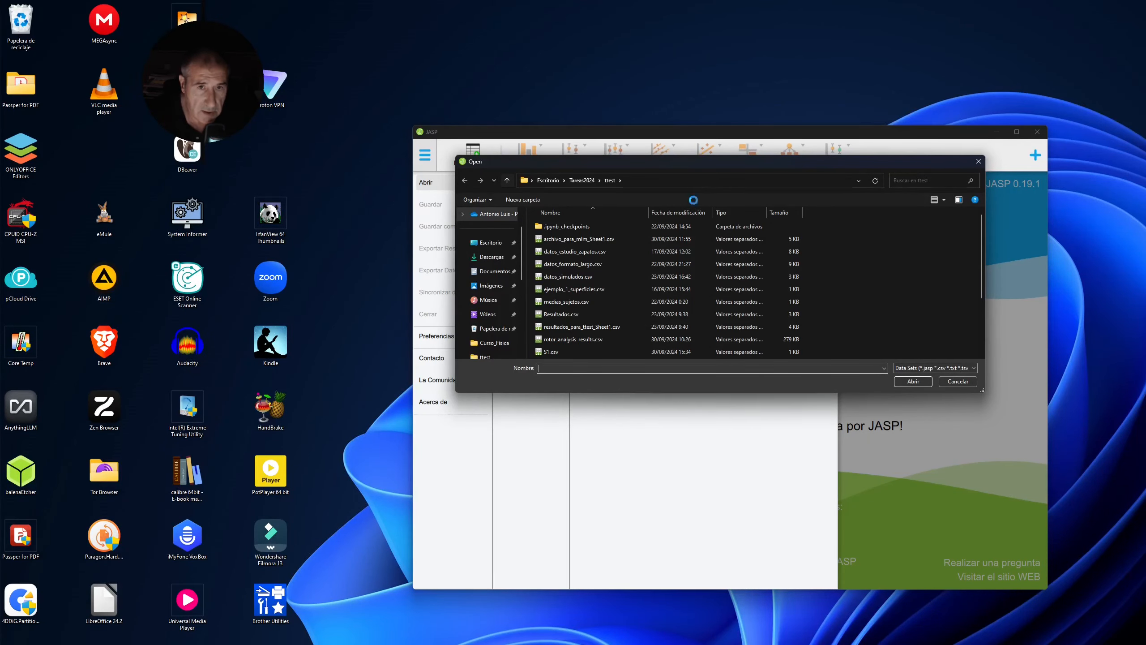
click(978, 161)
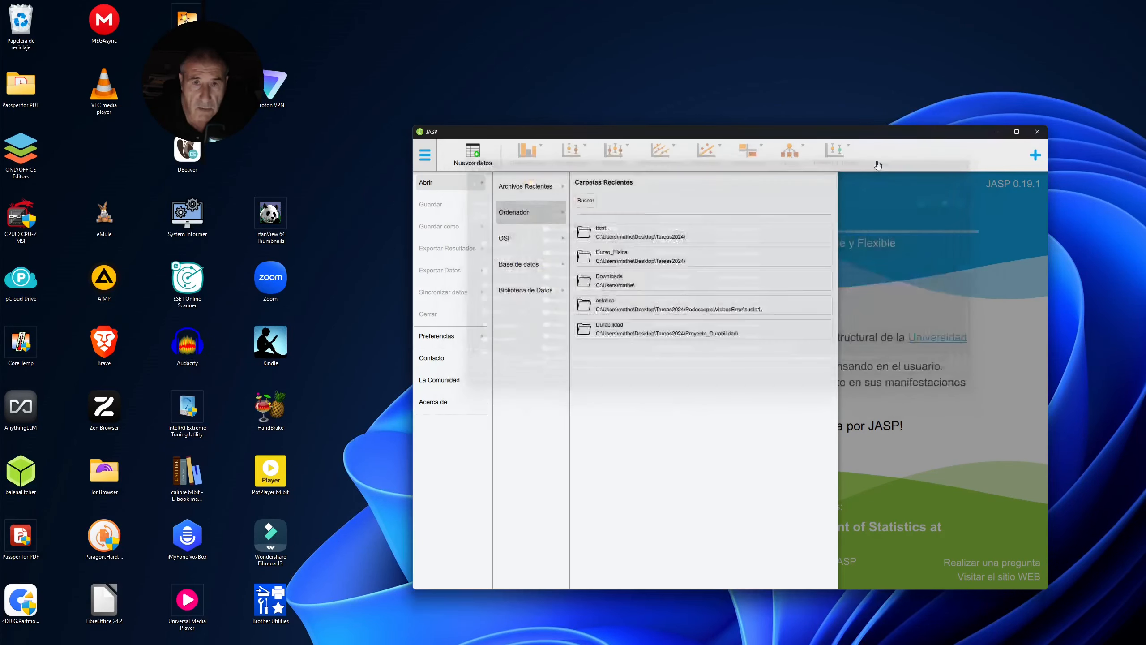
click(649, 232)
double_click(649, 219)
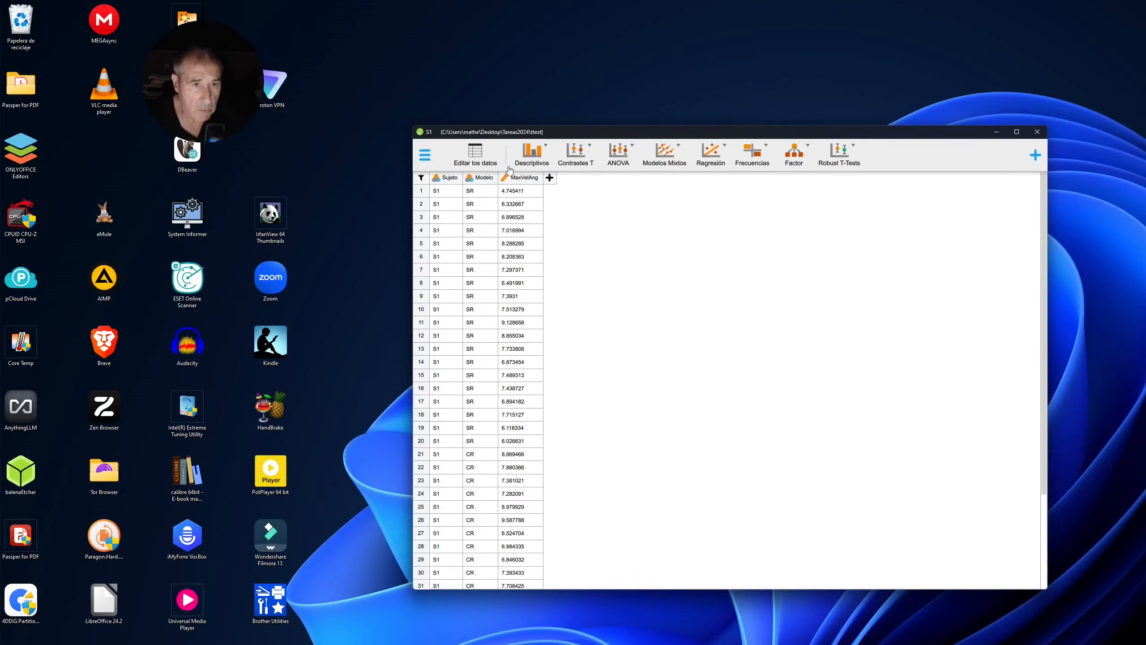
- Enter data editing mode and inspect the Sujeto column's properties and labels, closing them when done
click(467, 152)
click(446, 177)
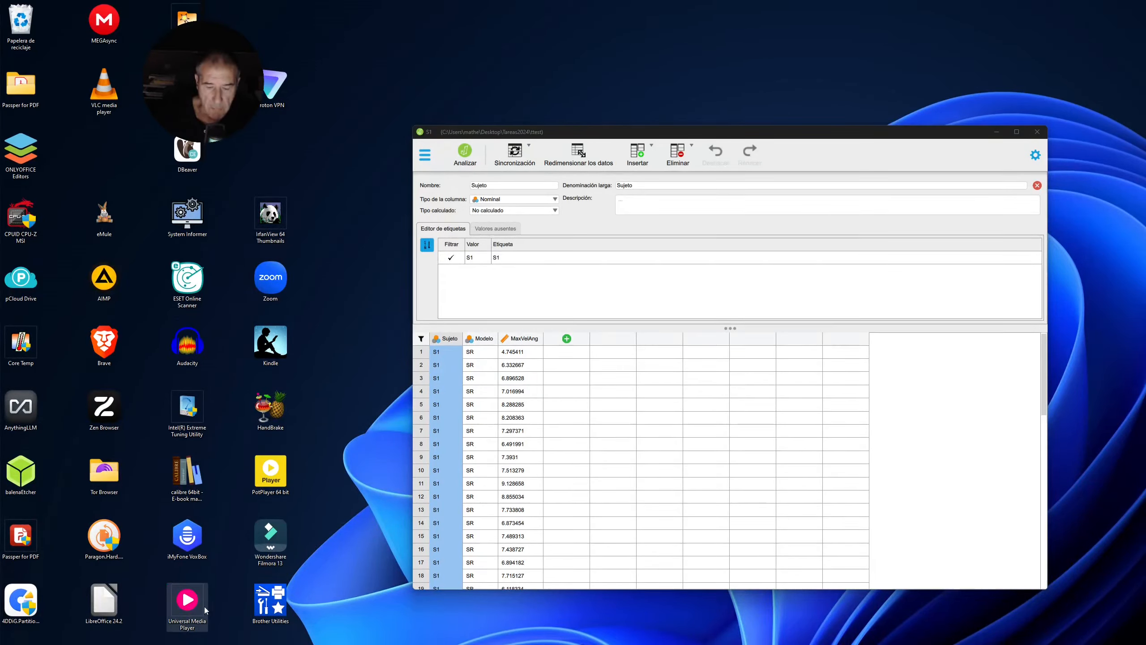
click(1037, 185)
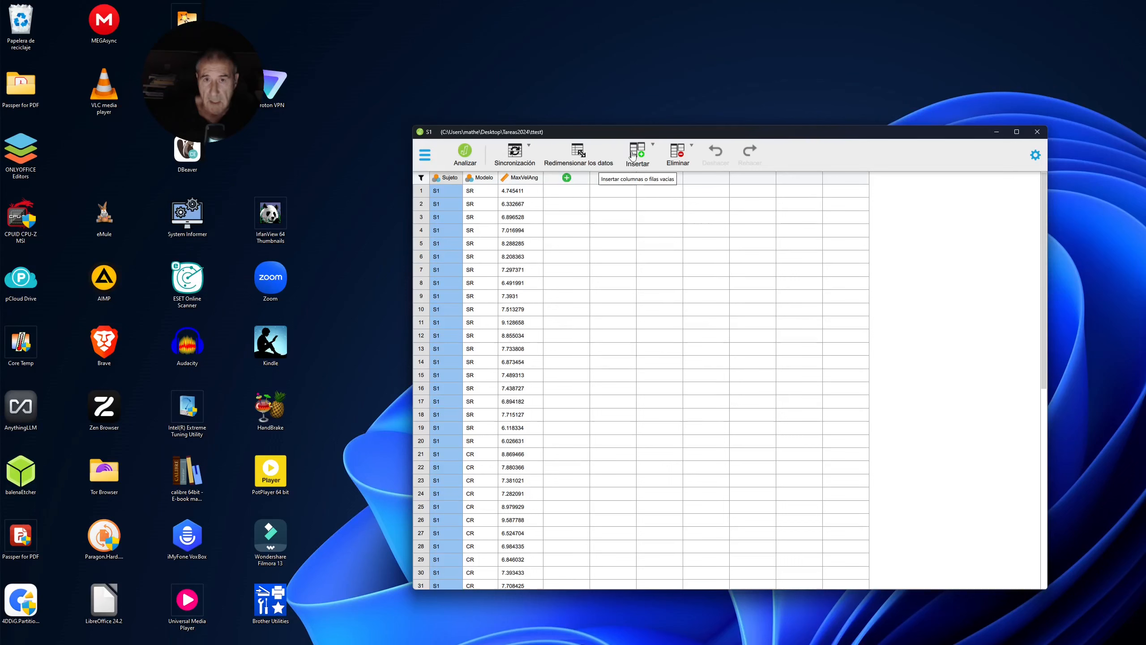
- Turn off external data synchronization and return to the analysis view
click(529, 146)
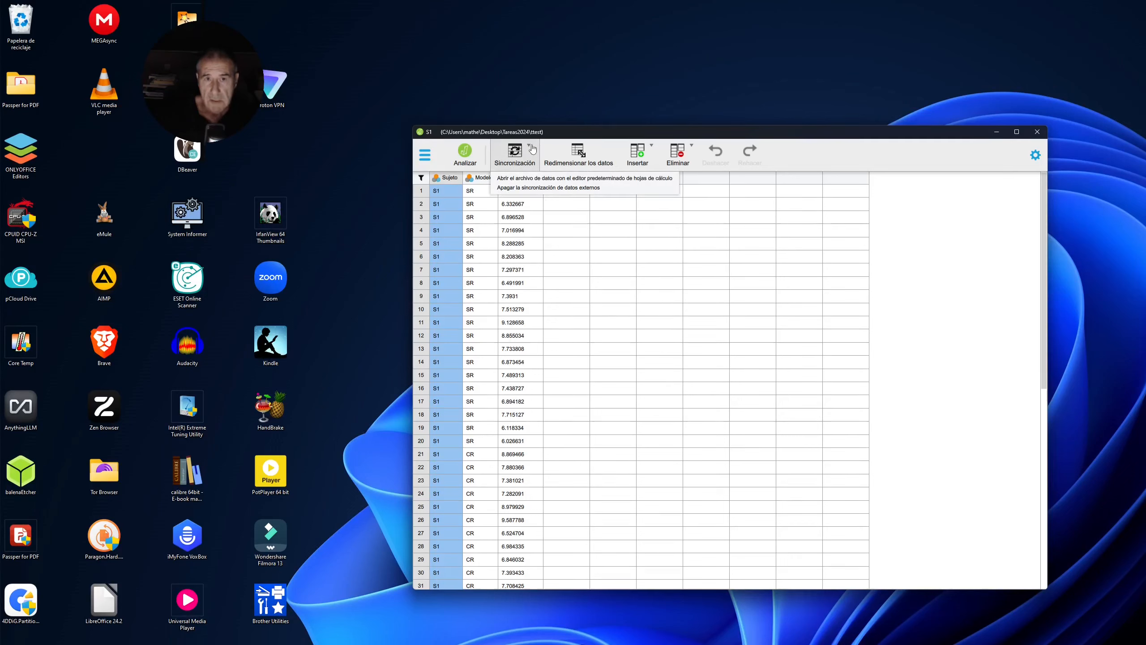
click(606, 187)
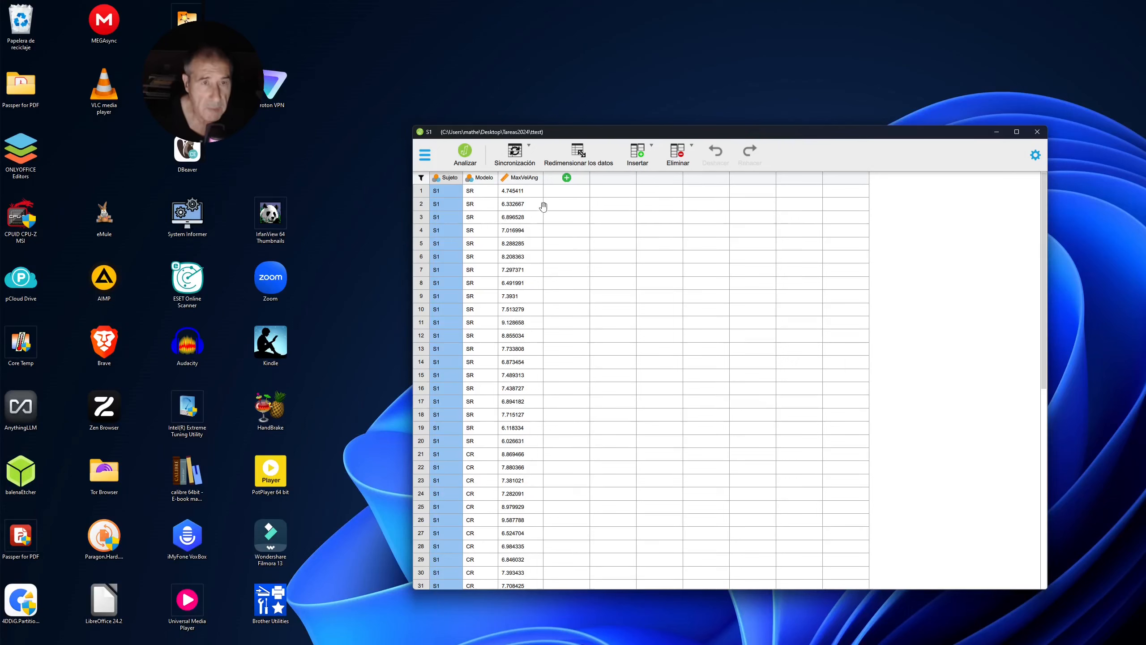
click(465, 153)
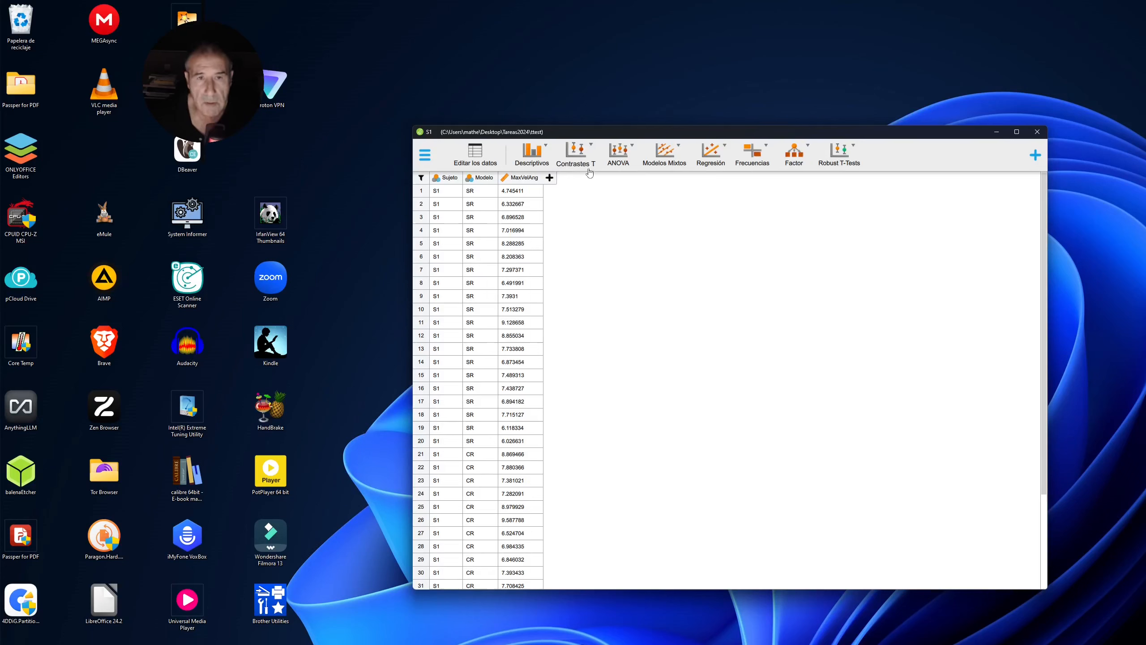
- Create an Estadísticos Descriptivos analysis with MaxVelAng as the analysed variable
click(541, 144)
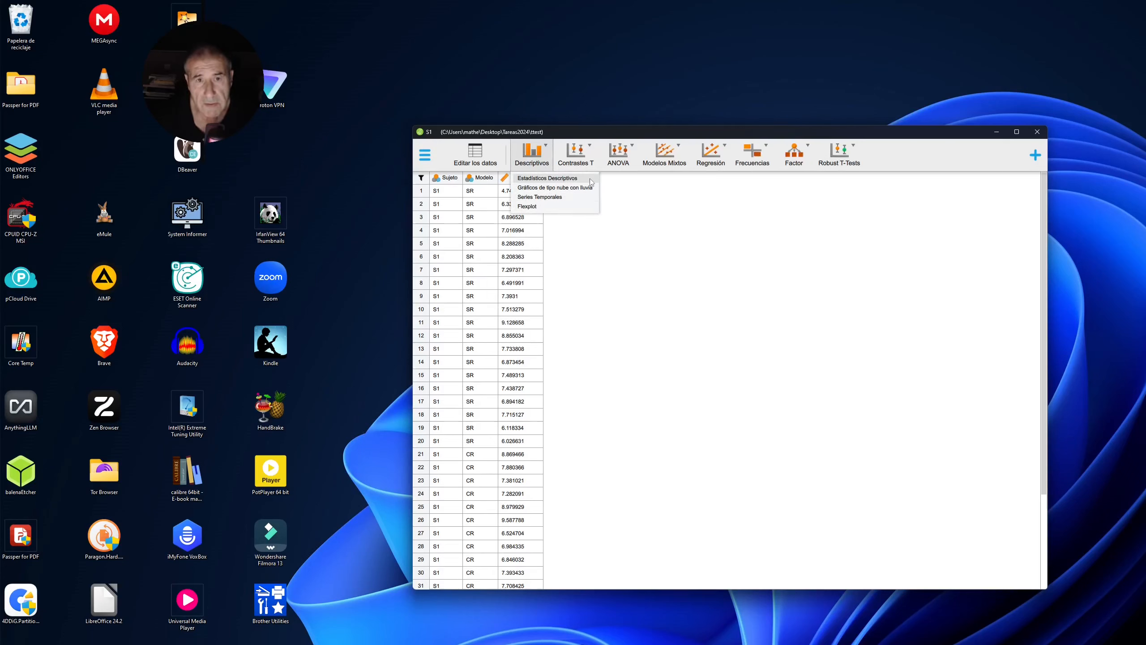
click(547, 179)
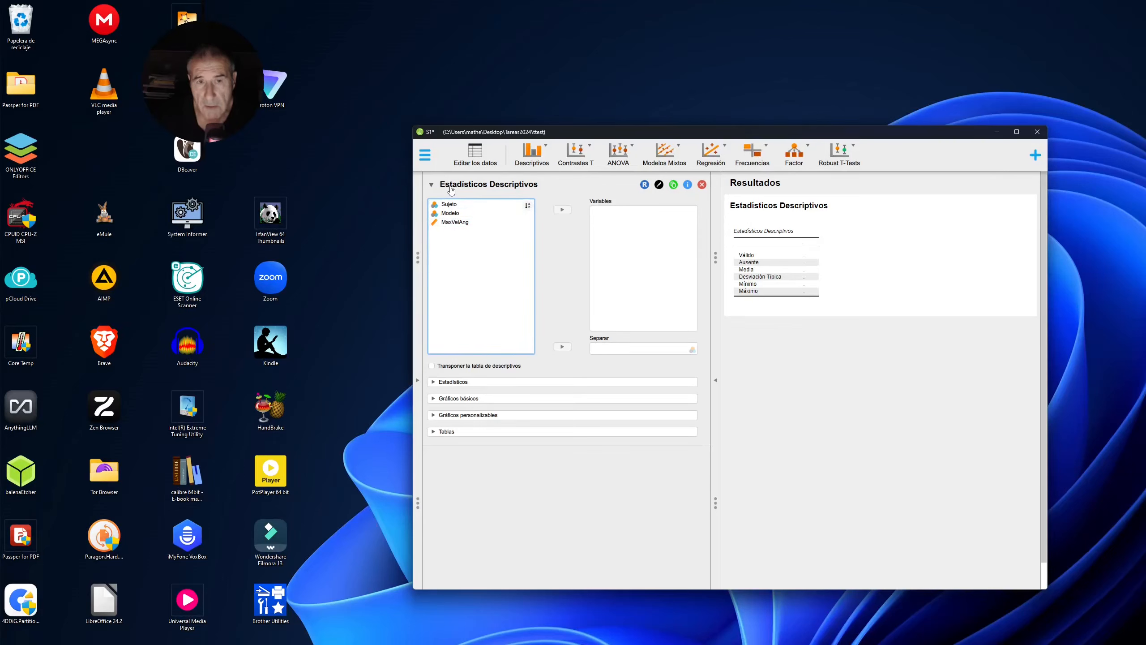
click(454, 223)
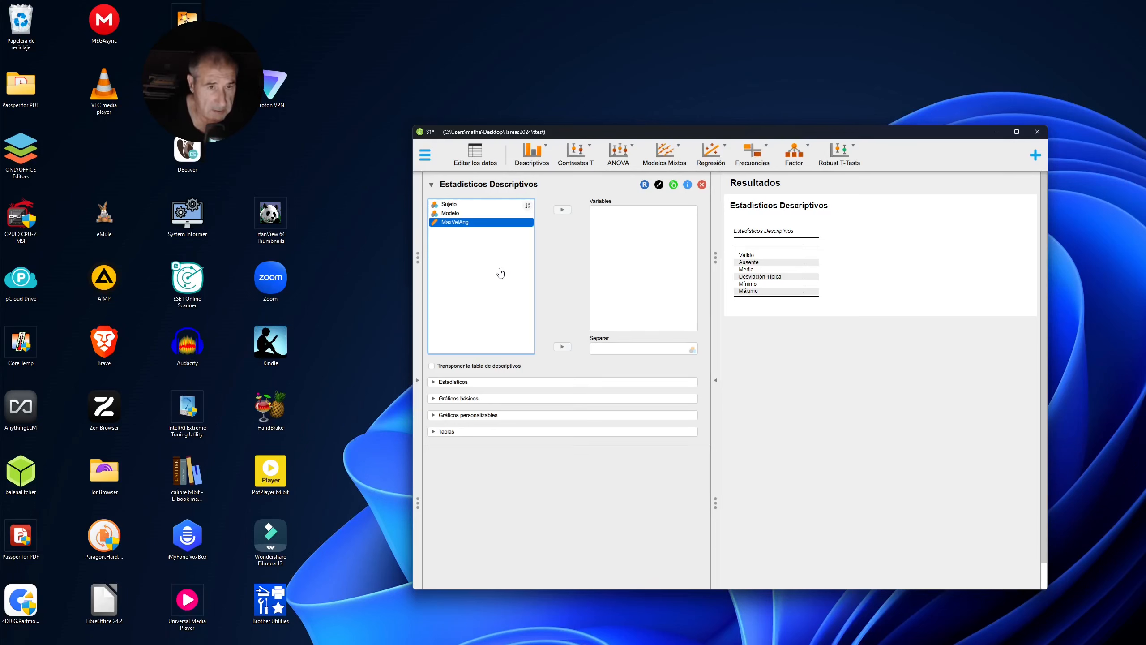
click(564, 212)
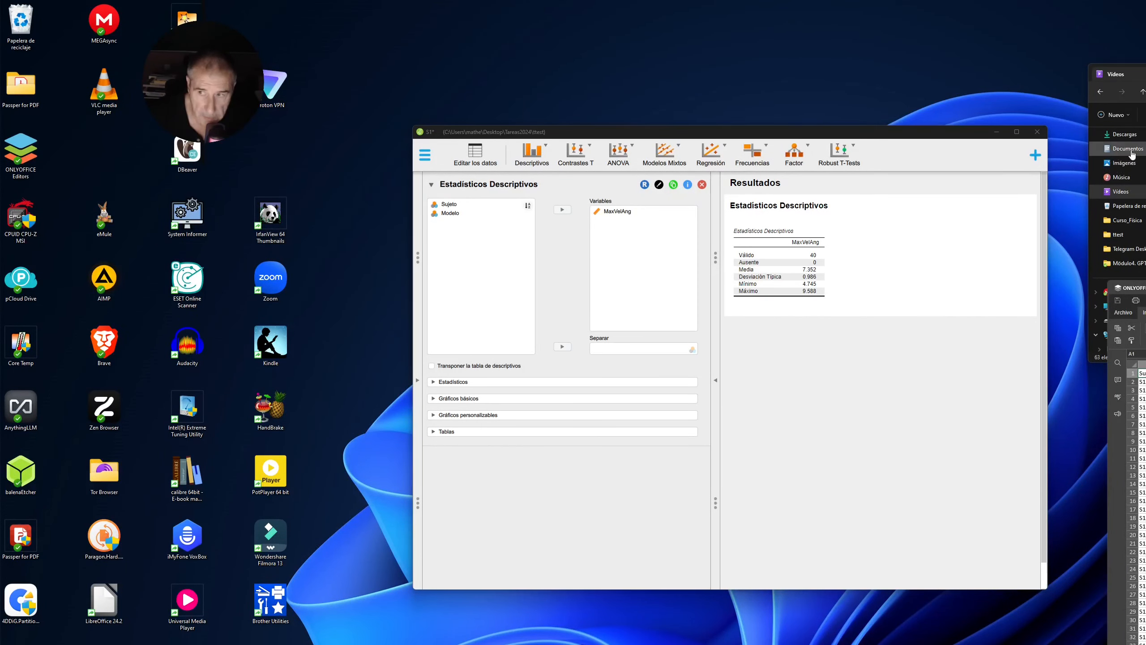
- Switch to the S1.csv spreadsheet in ONLYOFFICE and examine its Sujeto, Modelo and MaxVelAng rows alongside the descriptives results
drag(1145, 289, 785, 181)
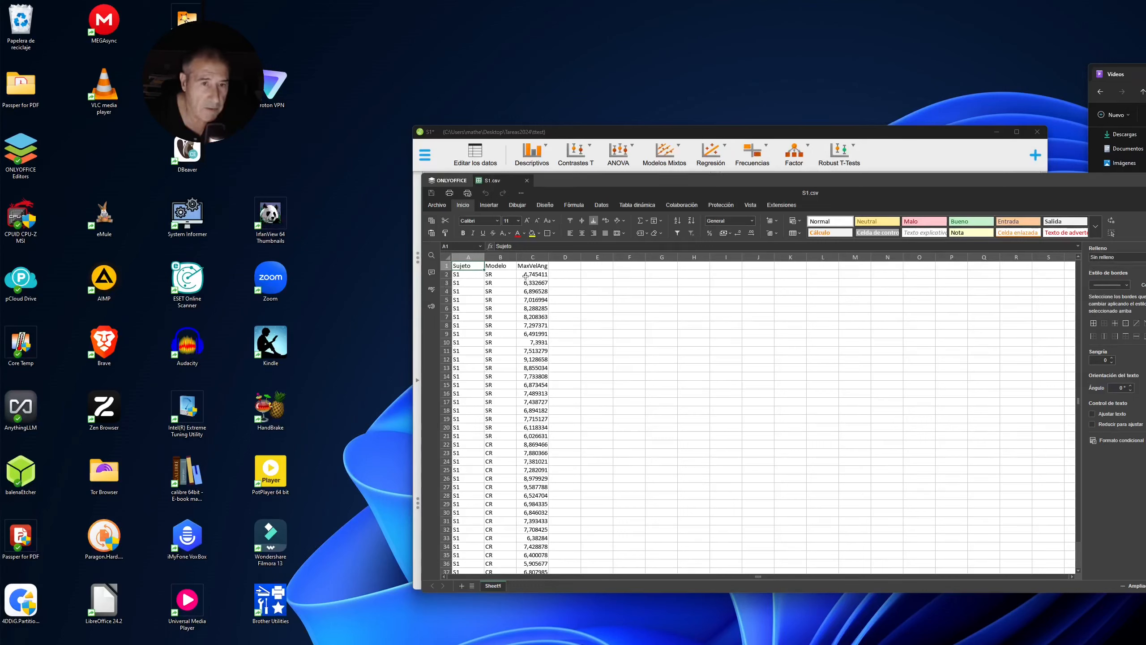
drag(698, 183, 1119, 249)
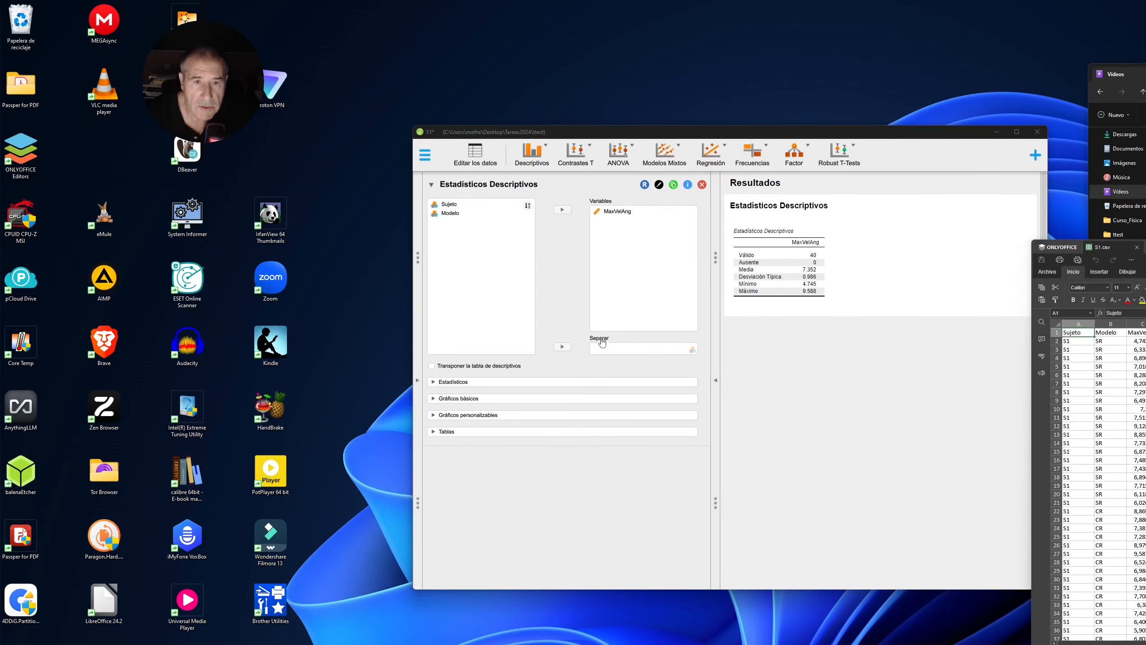
drag(1081, 247, 618, 291)
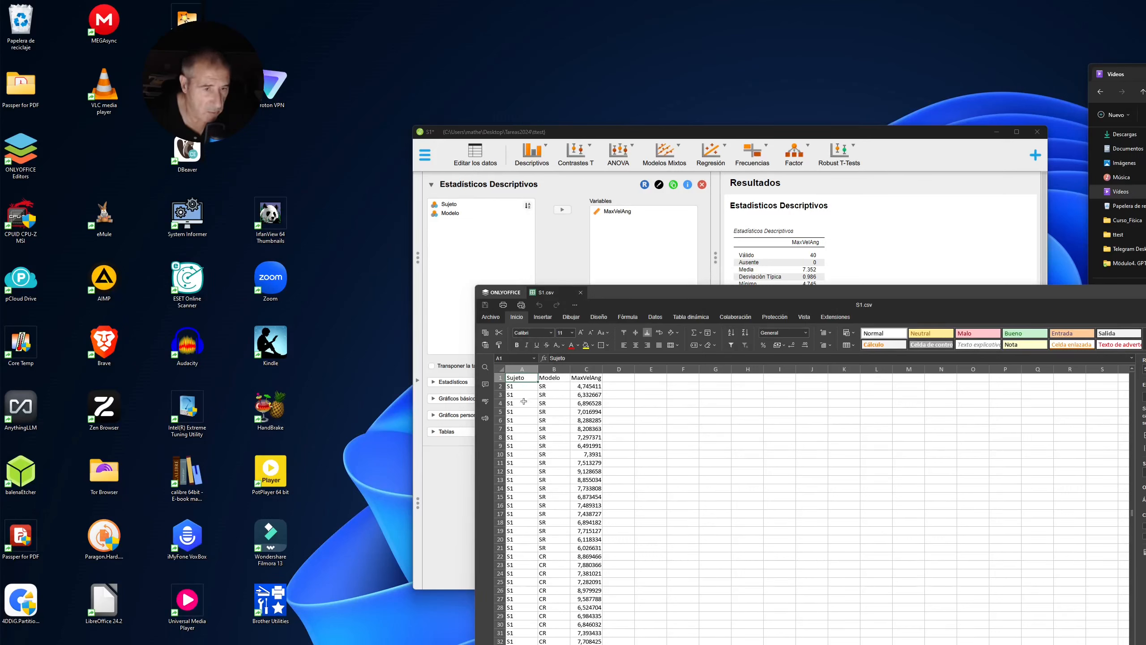
scroll(523, 400, down, 4)
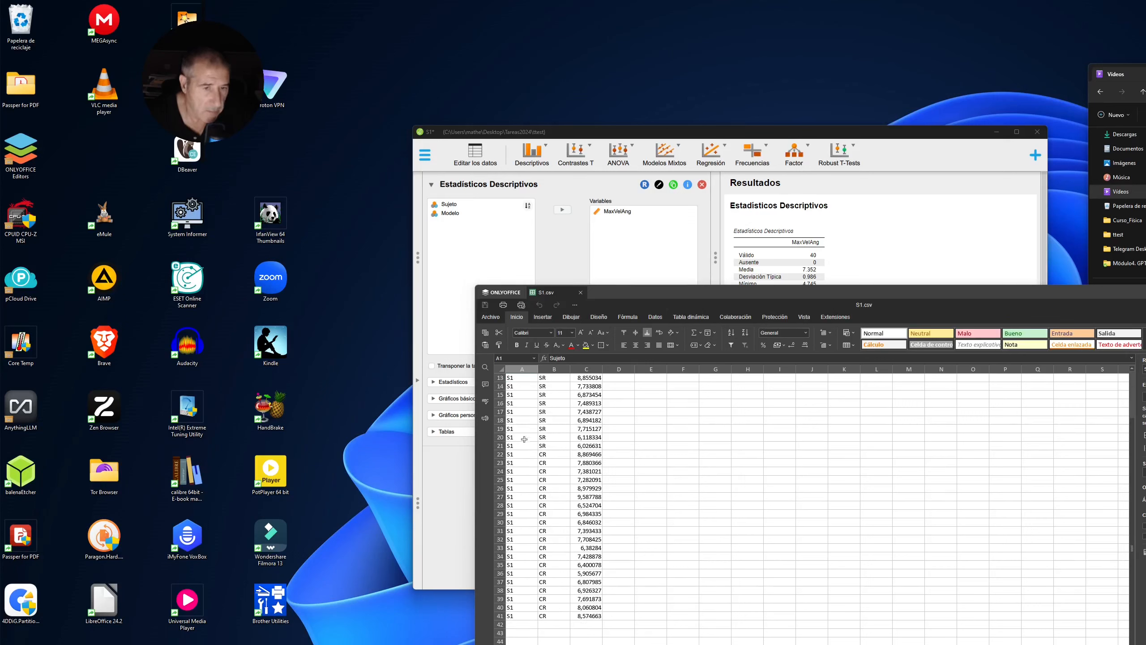
scroll(593, 515, up, 4)
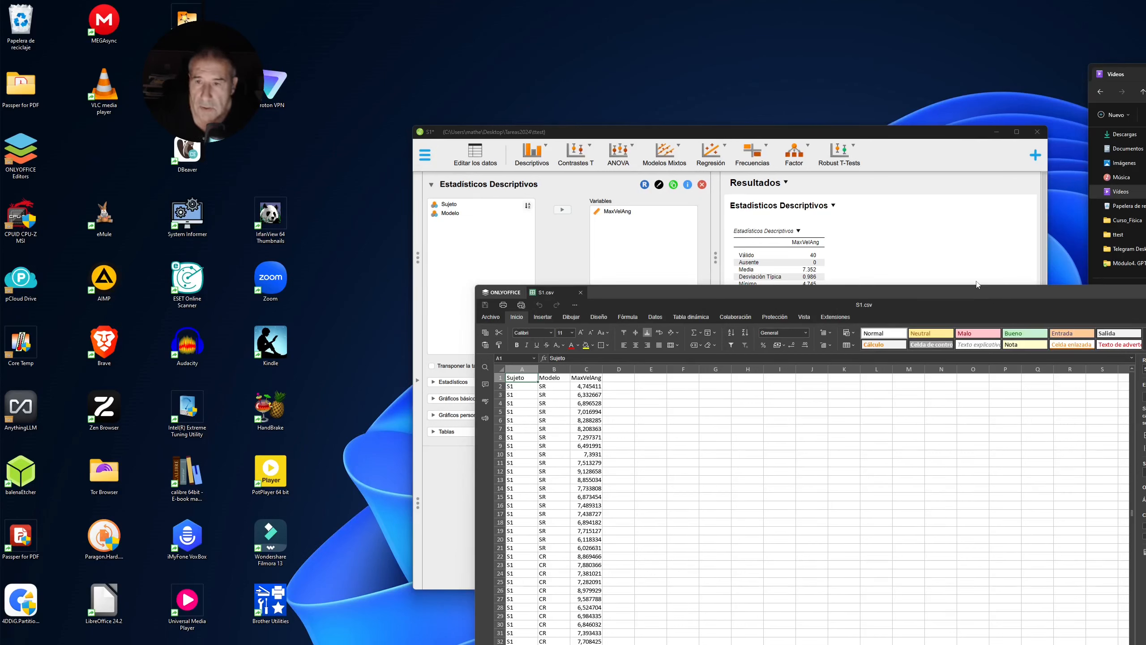
drag(976, 288, 1145, 154)
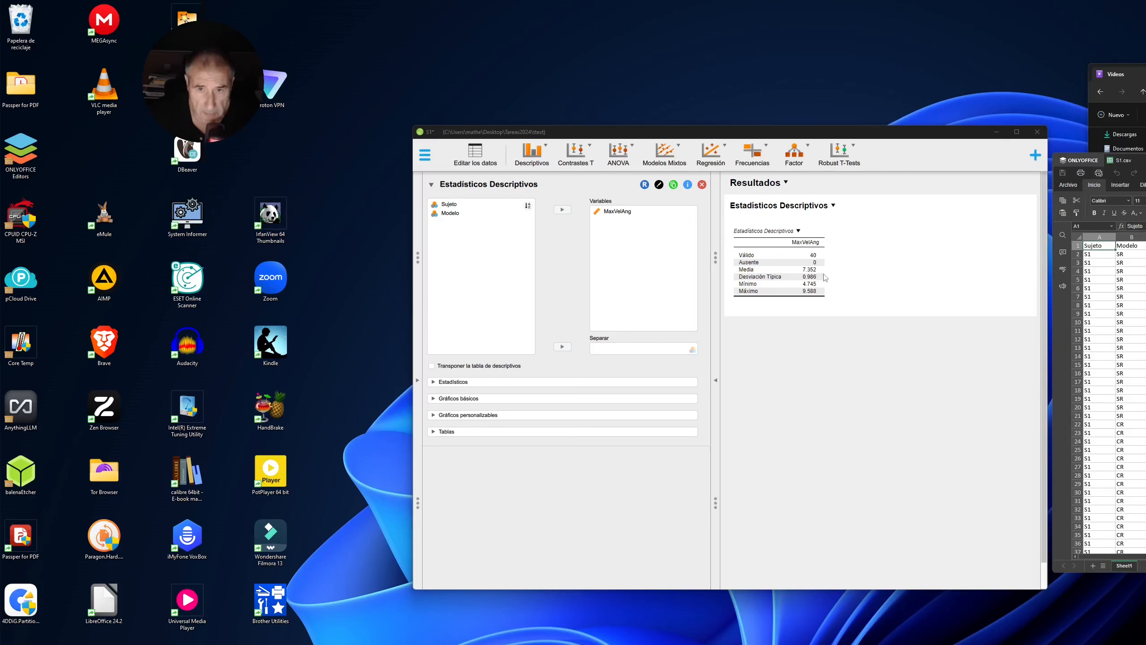
drag(1145, 161, 893, 165)
scroll(845, 467, down, 3)
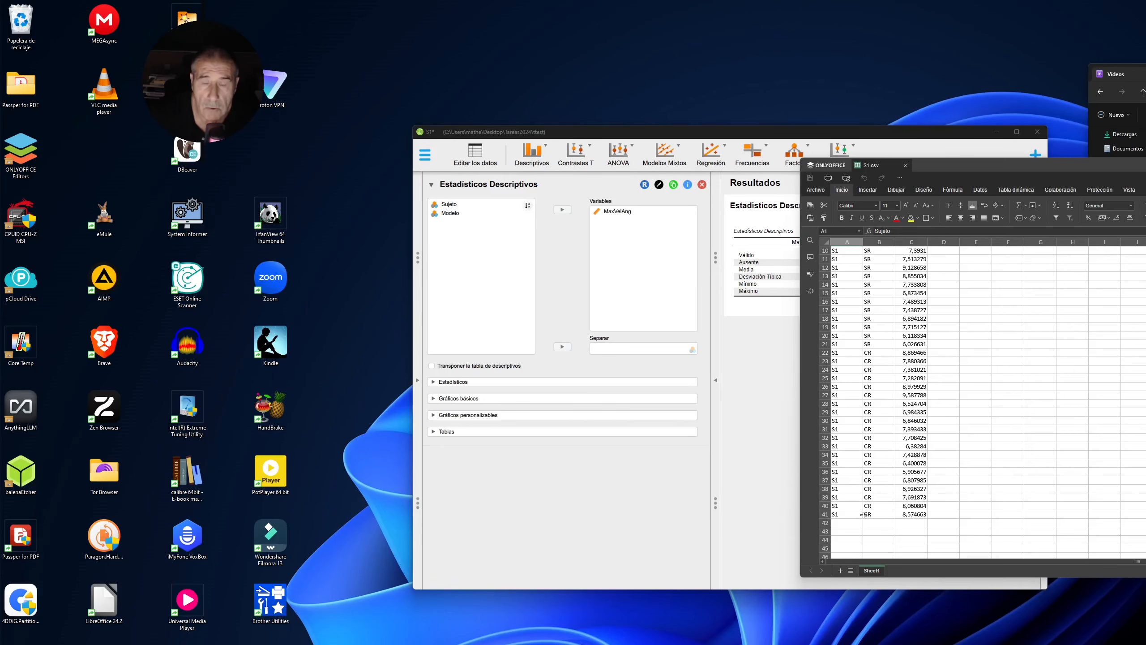
drag(967, 168, 909, 167)
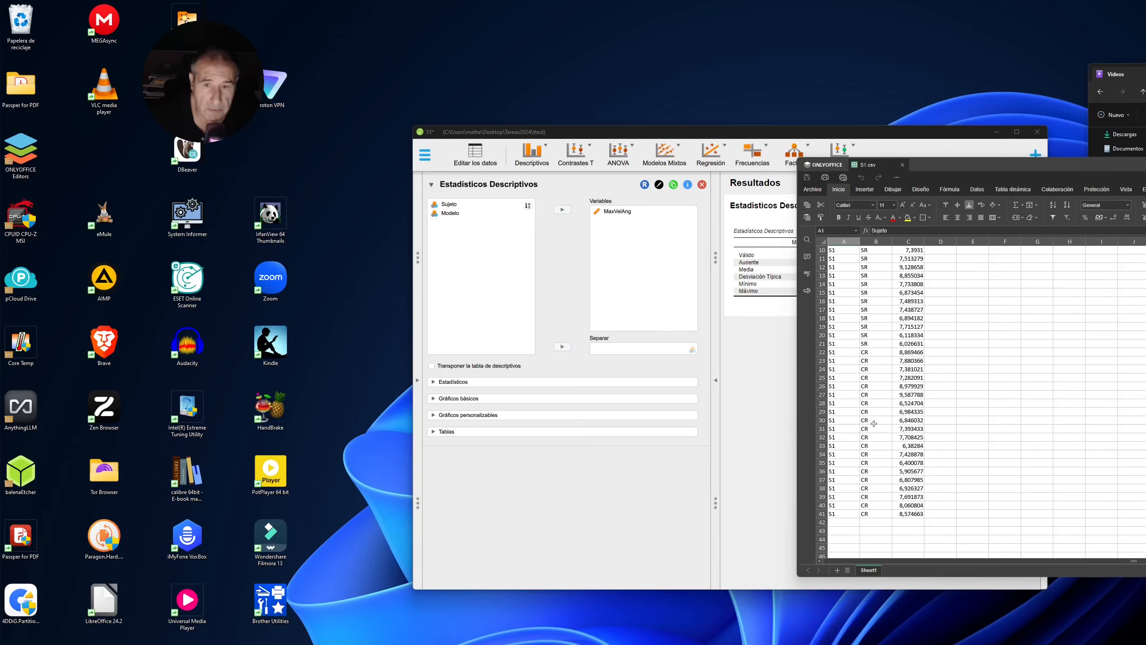
drag(1015, 165, 1143, 164)
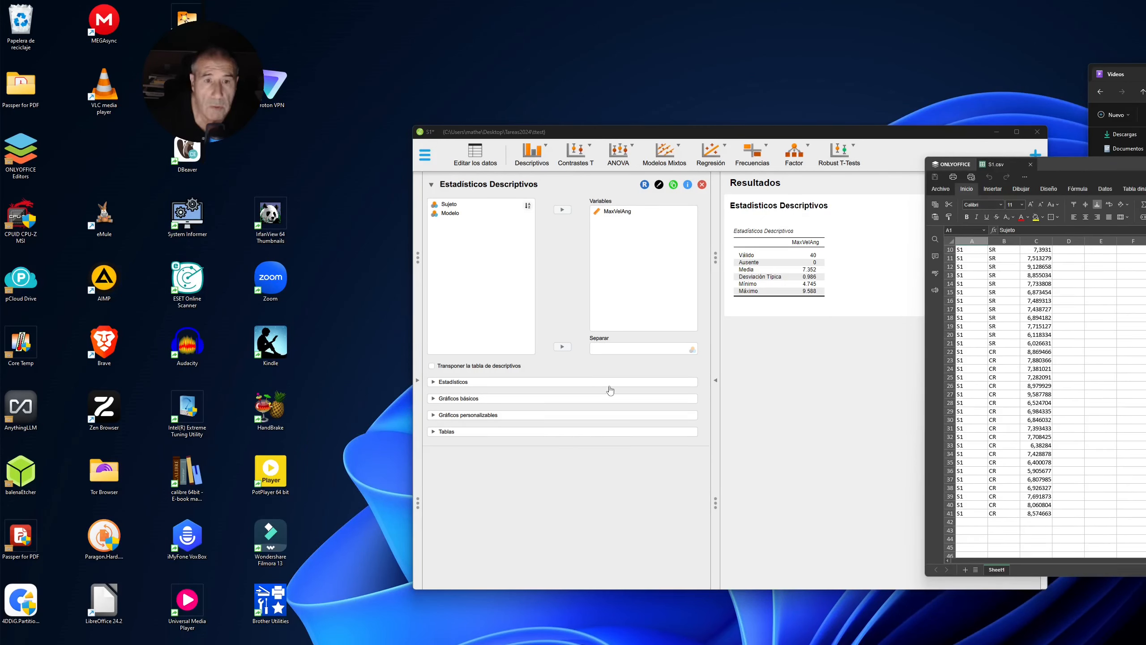
- Back in JASP, split the MaxVelAng descriptives by Modelo and compare the groups with the S1.csv spreadsheet rows
click(627, 356)
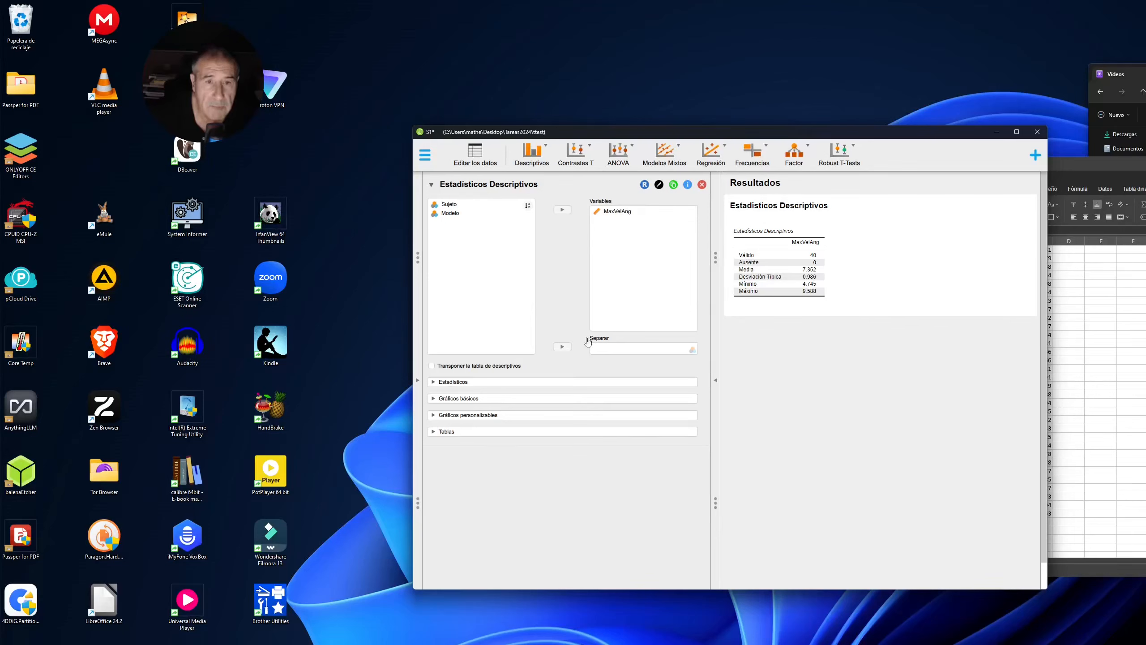
click(446, 214)
click(451, 218)
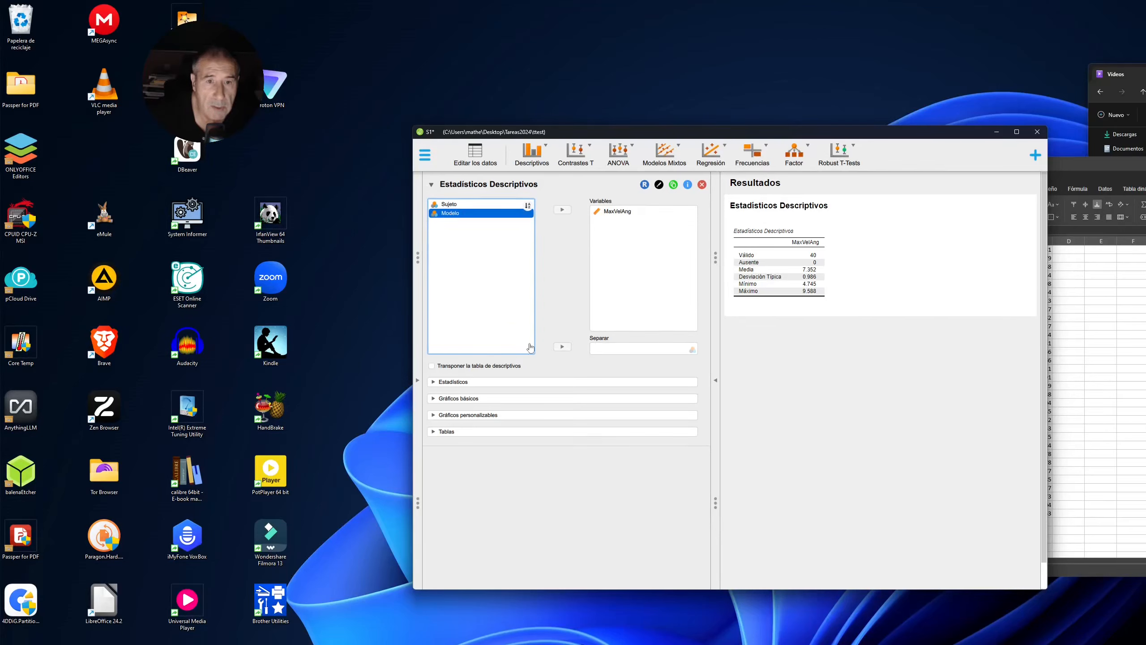
click(562, 346)
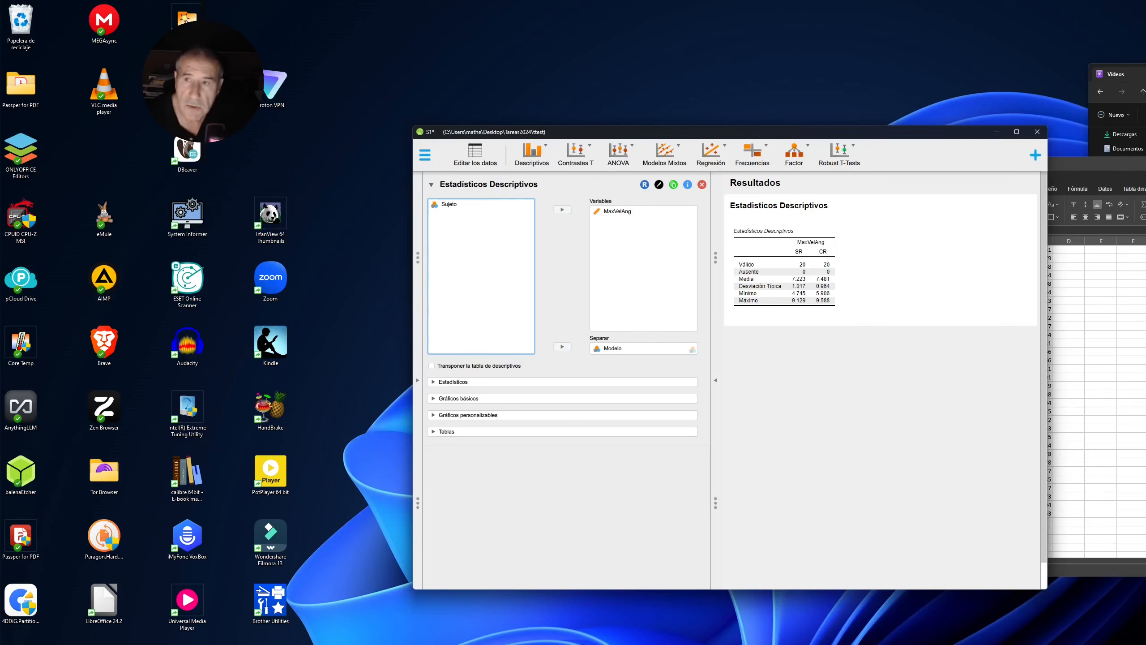
drag(1145, 169, 1035, 254)
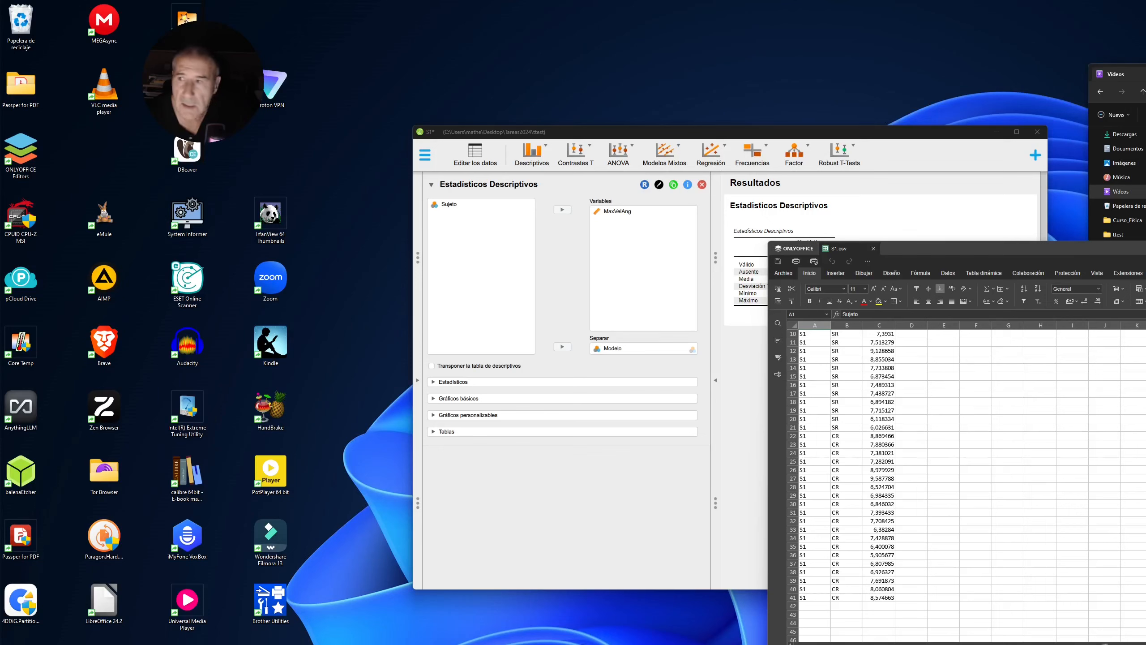
click(1145, 249)
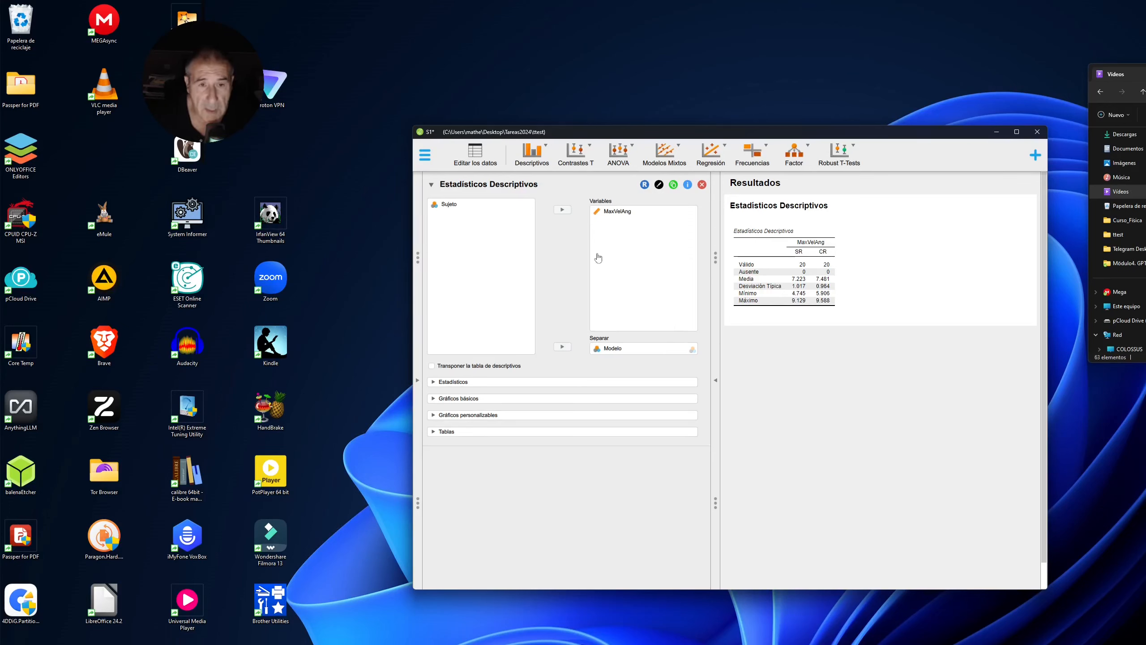
- Transpose the descriptives table and copy it from the results
click(432, 366)
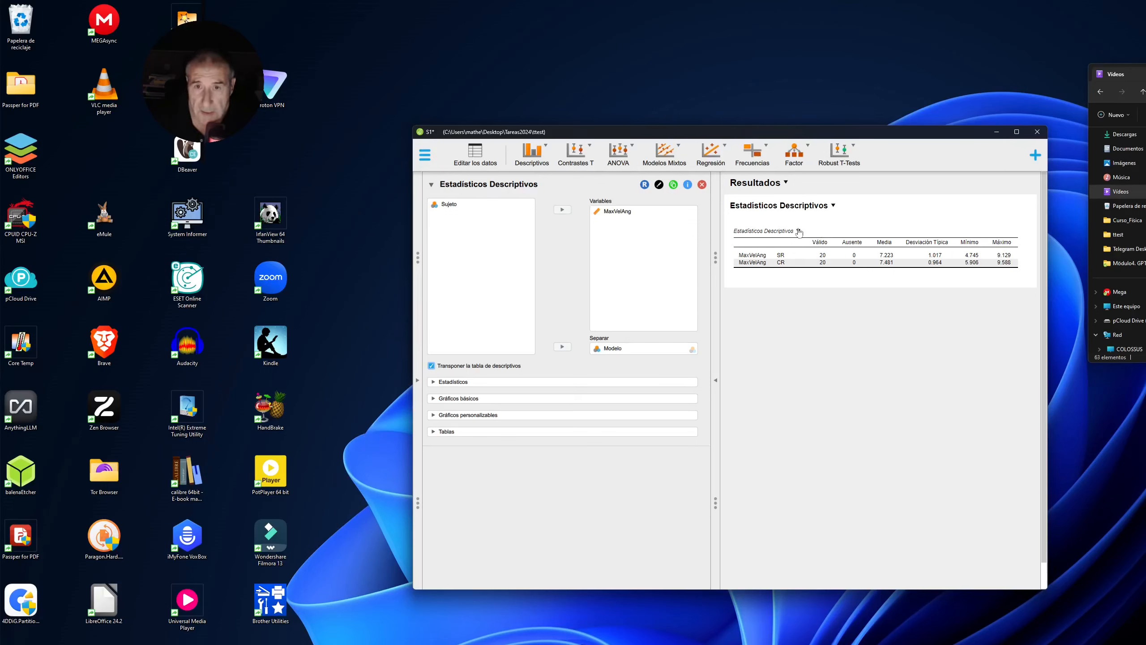
click(798, 231)
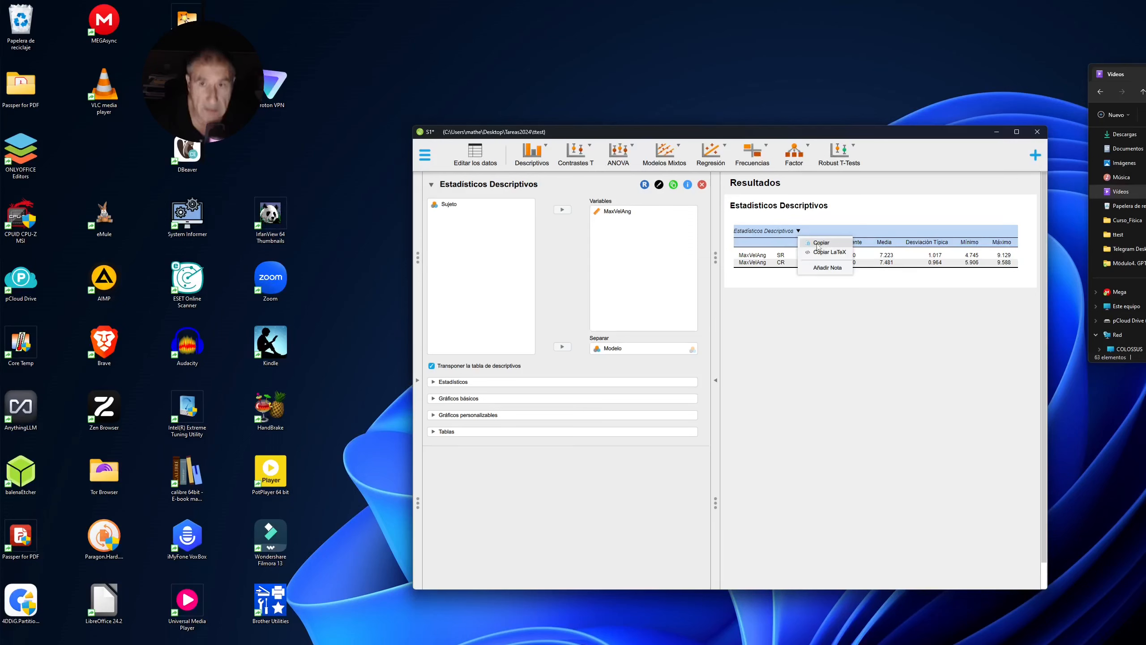
click(823, 244)
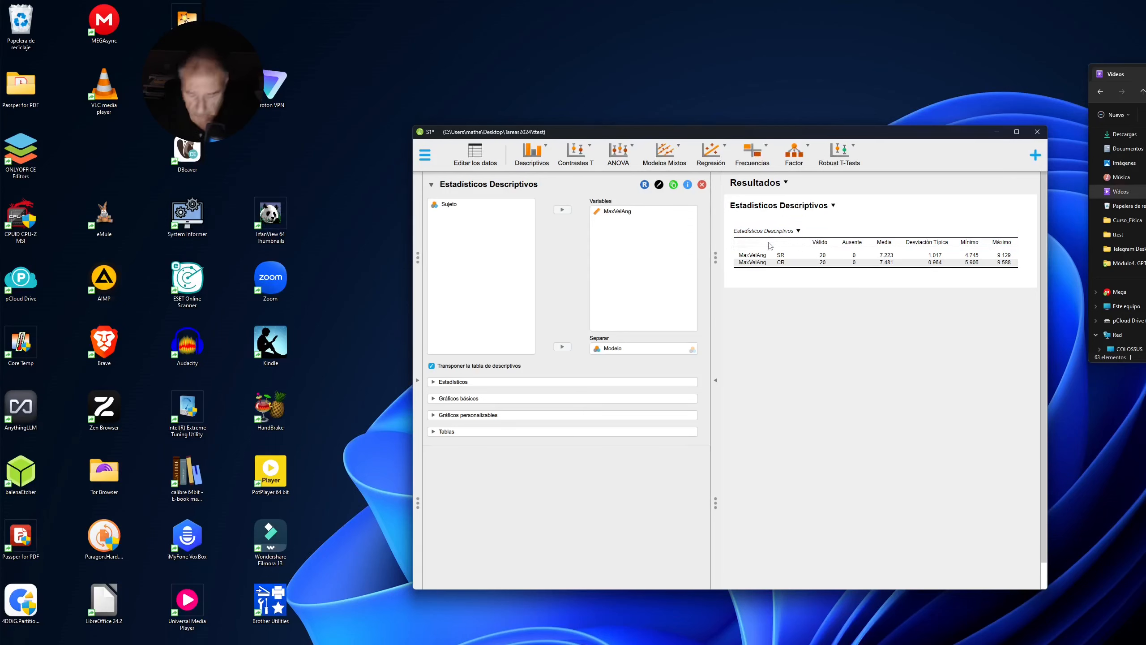
- Create a blank Word document and paste the copied Estadísticos Descriptivos table into it
key(super)
text(word)
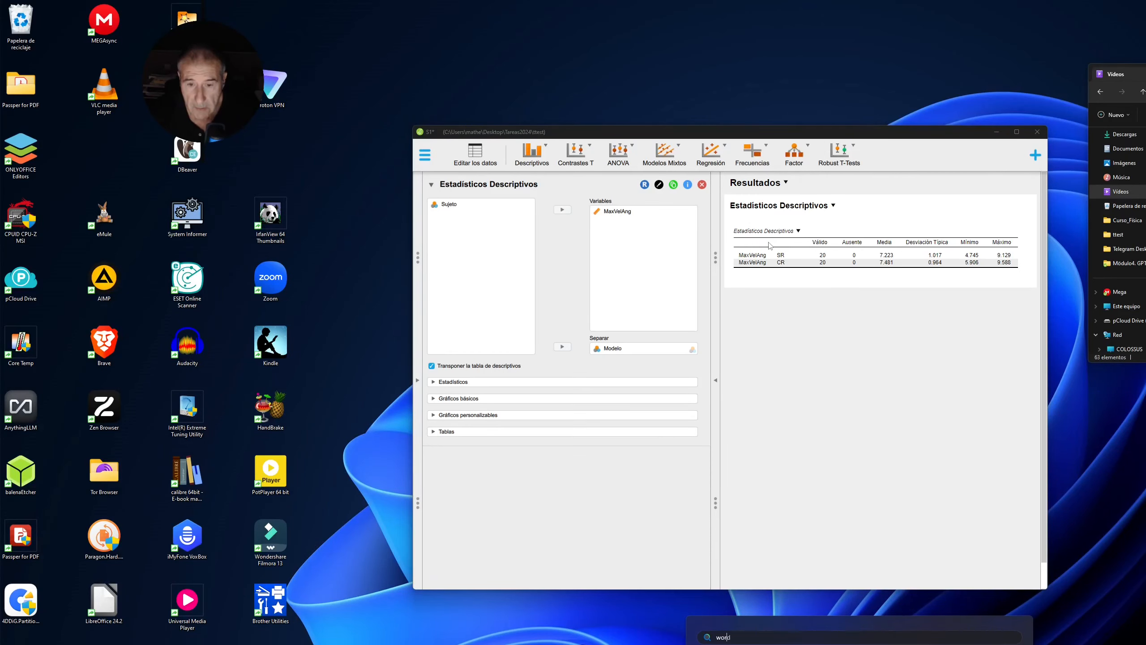
key(Return)
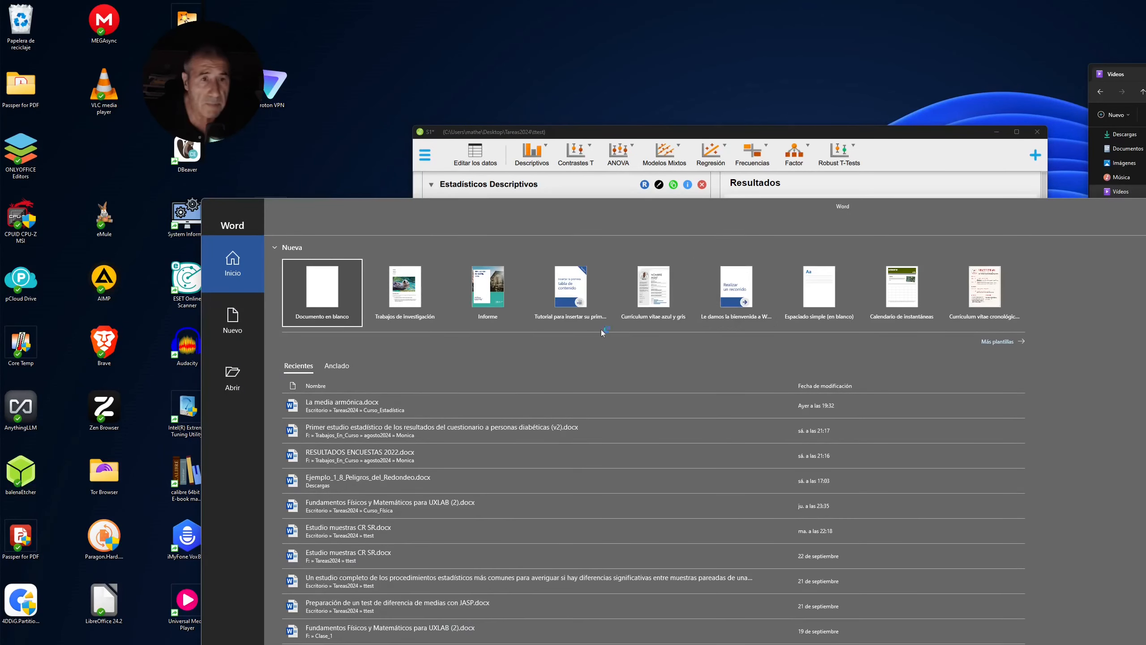
click(333, 280)
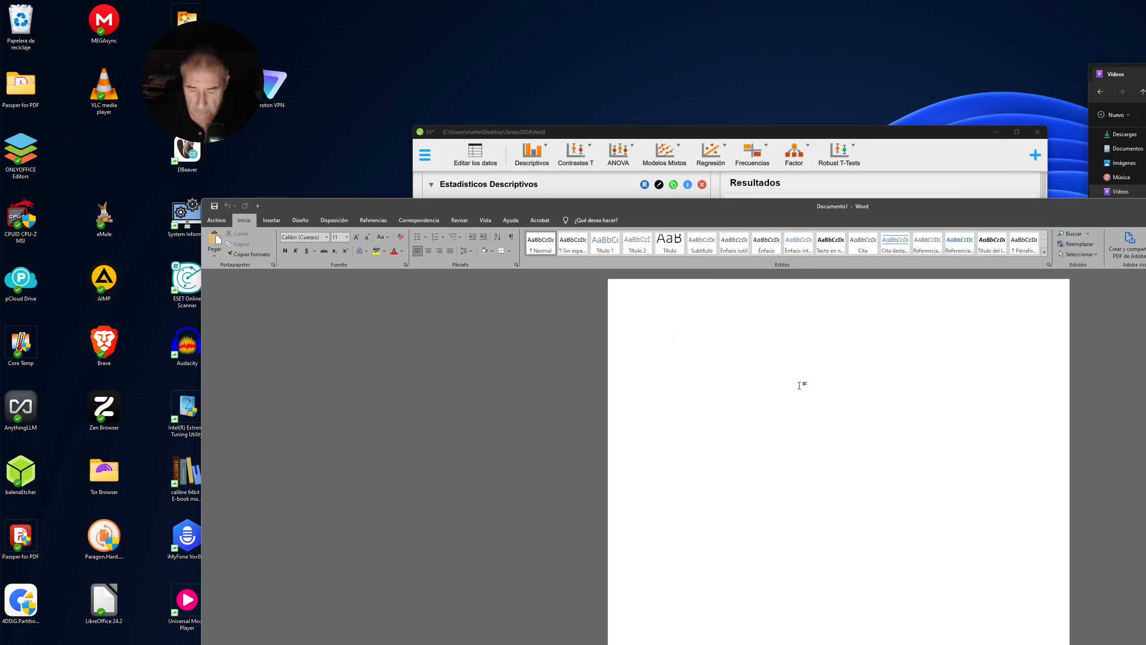
text(Estadísticos Descriptivos 		Válido	Ausente	Media	Desviación Típica	Mínimo	Máximo MaxVelAng	SR	20	0	7.223	1.017	4.745	9.129 MaxVelAng	CR	20	0	7.481	0.964	5.906	9.588)
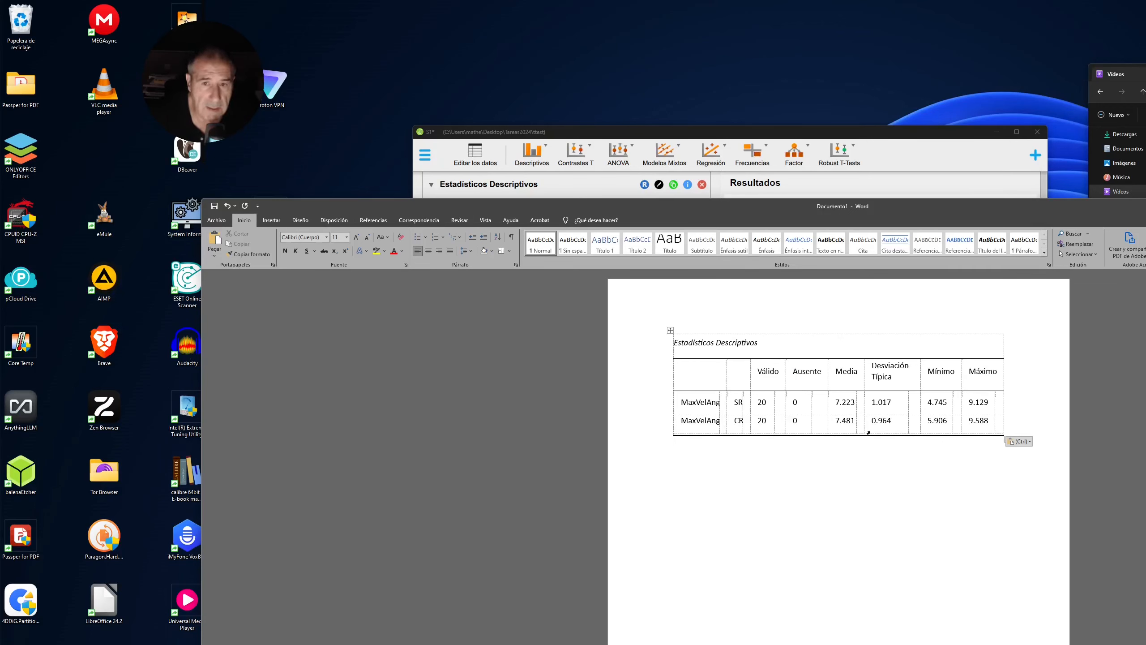